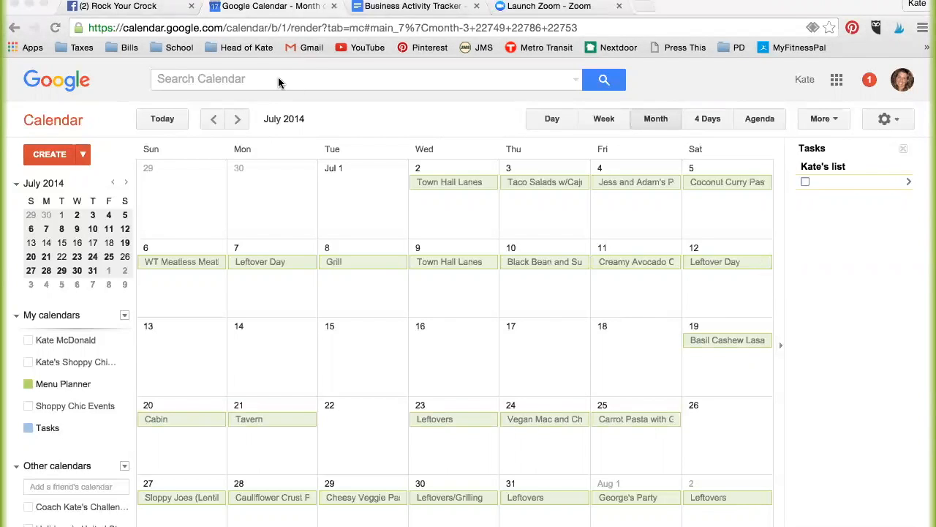
# Browse the Menu Planner calendar month by month from July 2014 forward into early 2015
pyautogui.click(240, 120)
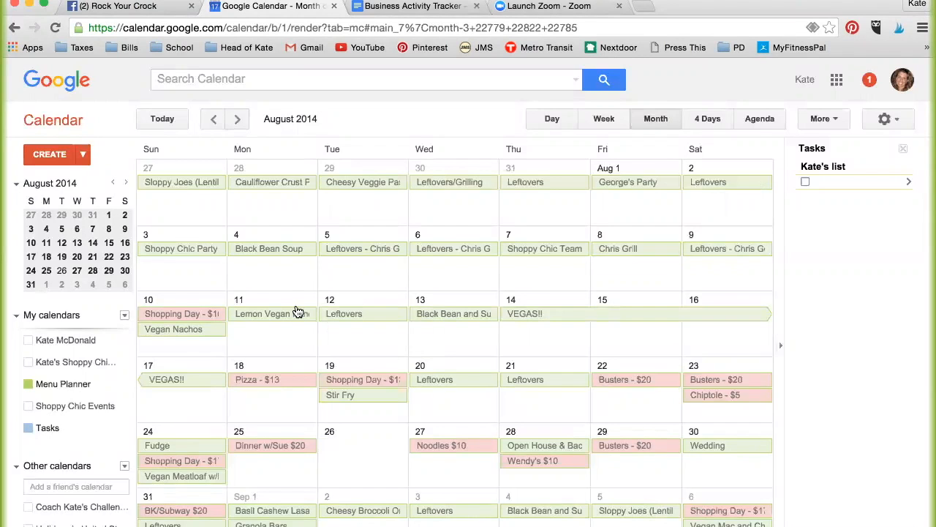
pyautogui.click(241, 123)
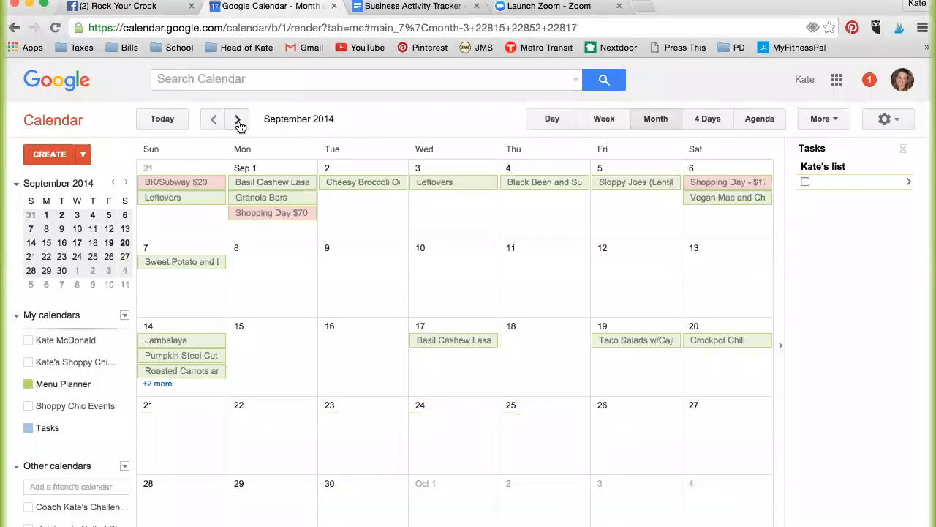
pyautogui.click(238, 121)
pyautogui.click(239, 121)
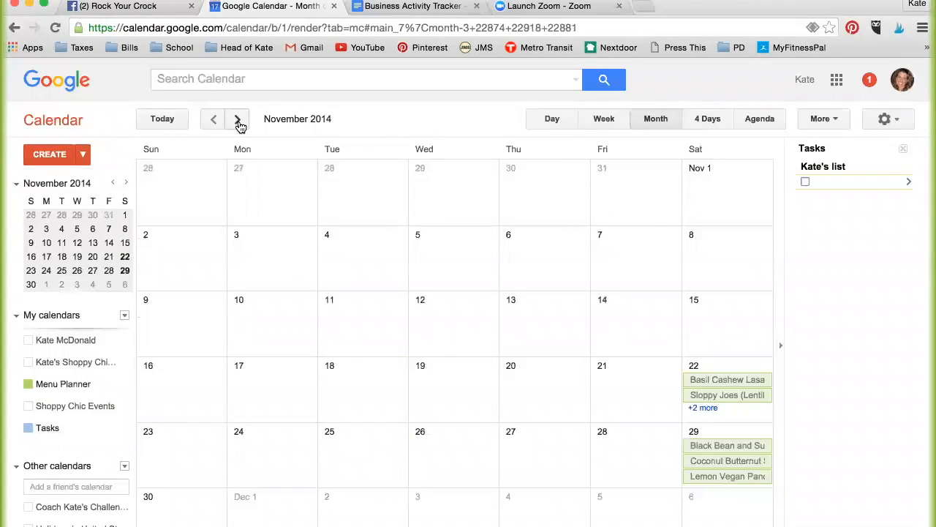
pyautogui.click(238, 121)
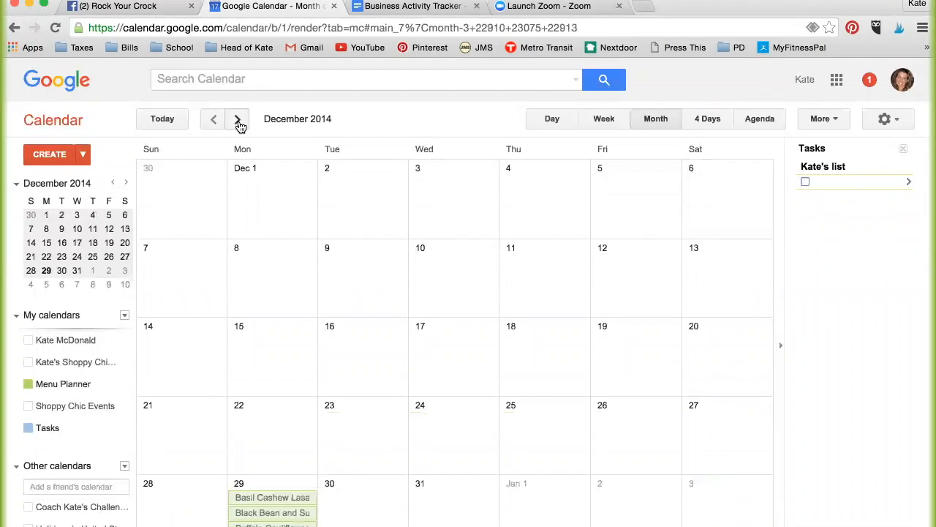
pyautogui.click(239, 120)
pyautogui.click(239, 120)
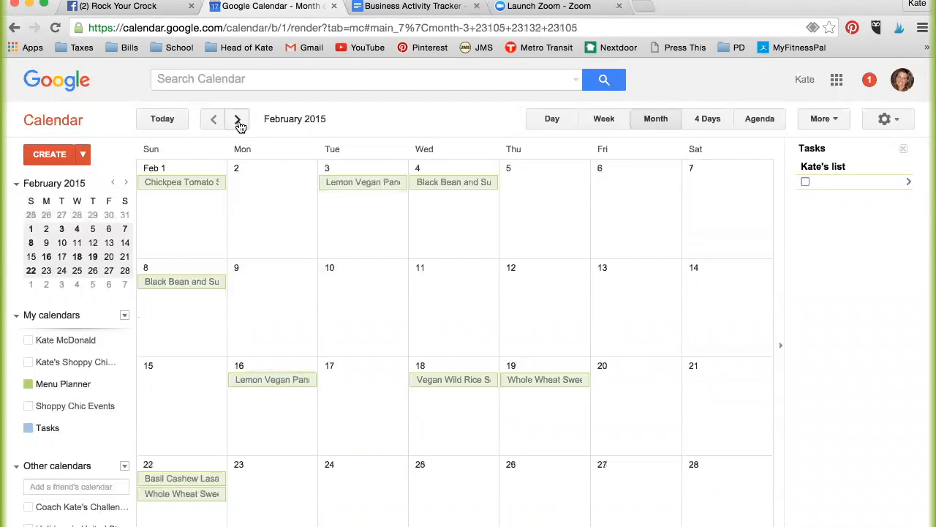
pyautogui.click(238, 121)
# Go back through the months to the August 2014 view of the Menu Planner calendar
pyautogui.click(212, 121)
pyautogui.click(212, 122)
pyautogui.click(212, 122)
pyautogui.click(212, 122)
pyautogui.click(212, 121)
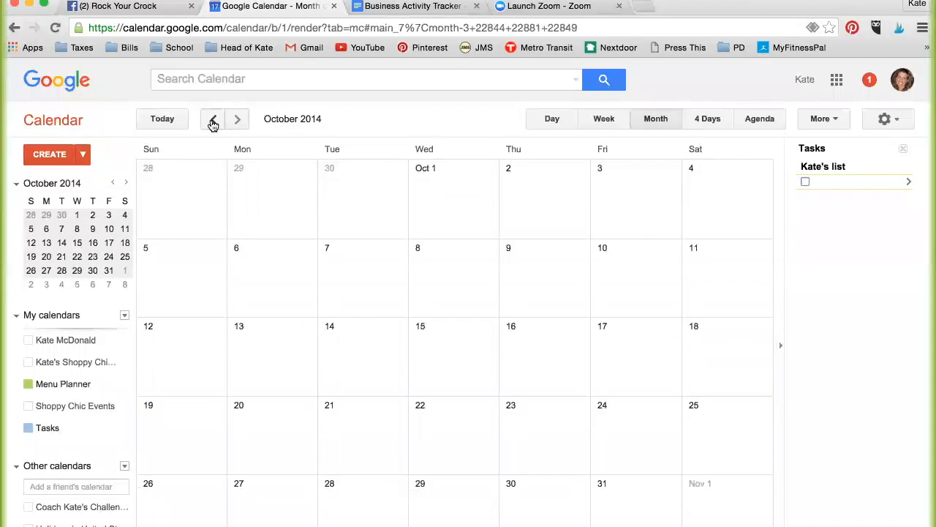
pyautogui.click(212, 122)
pyautogui.click(212, 121)
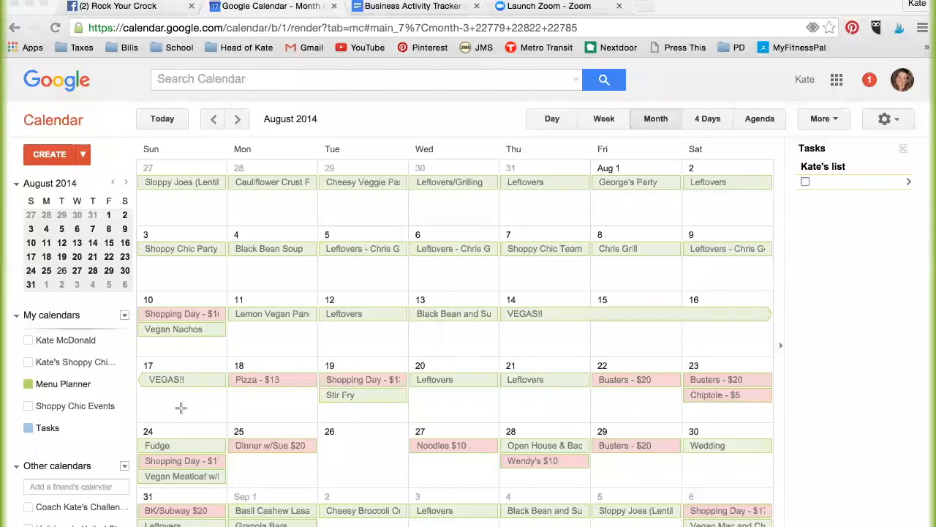
pyautogui.moveTo(202, 410); pyautogui.dragTo(95, 385)
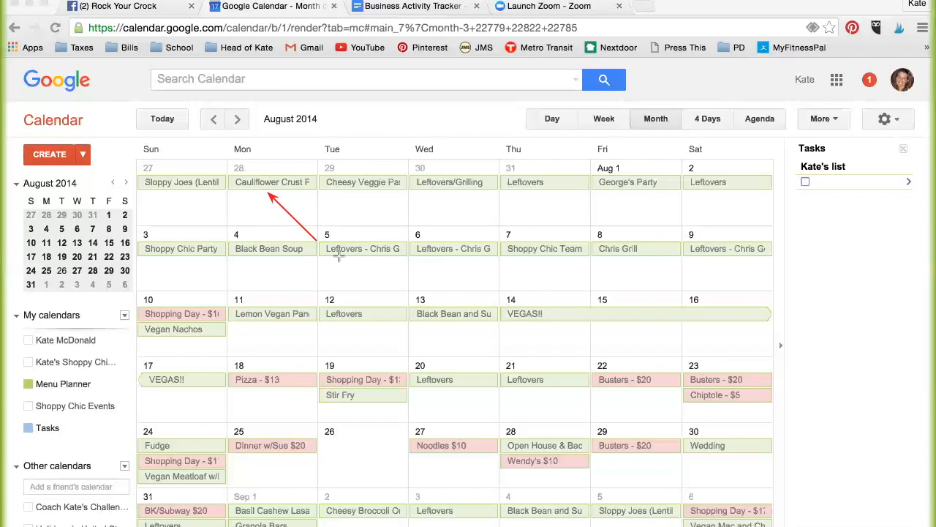
# Open the full event details of Cauliflower Crust Pizza on July 28
pyautogui.click(259, 187)
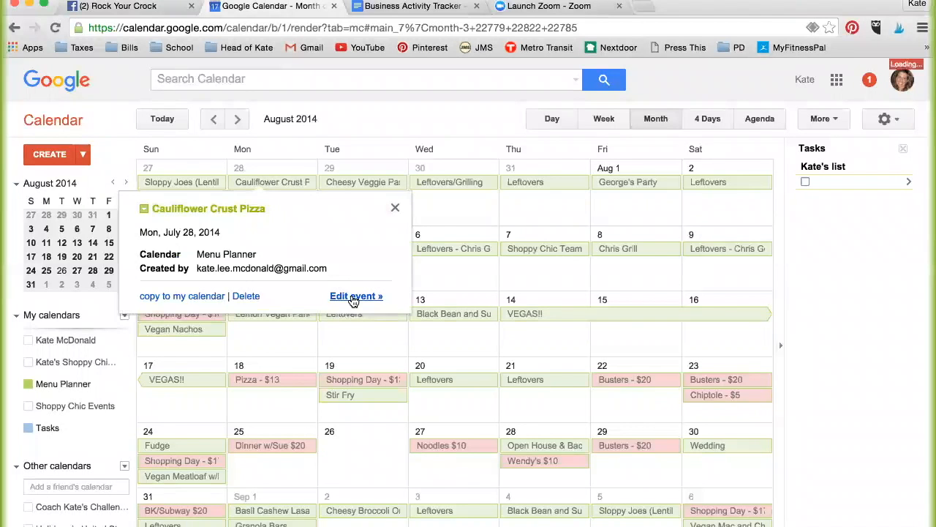
pyautogui.click(354, 296)
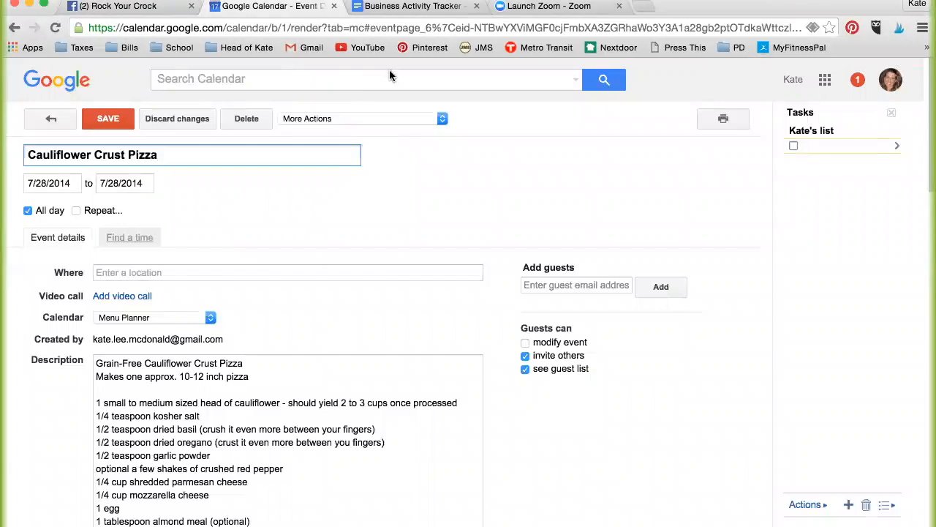
pyautogui.moveTo(326, 237); pyautogui.dragTo(166, 159)
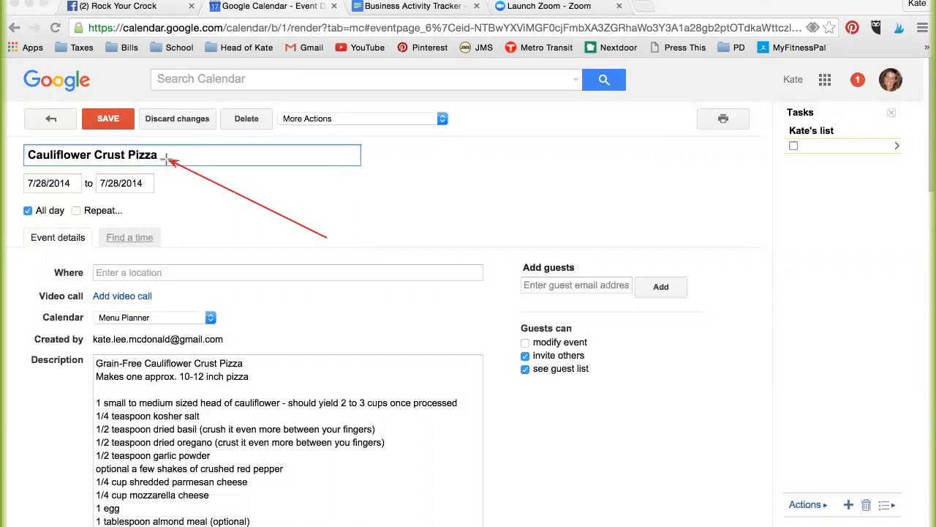
pyautogui.moveTo(166, 159); pyautogui.dragTo(166, 159)
pyautogui.moveTo(277, 258); pyautogui.dragTo(155, 189)
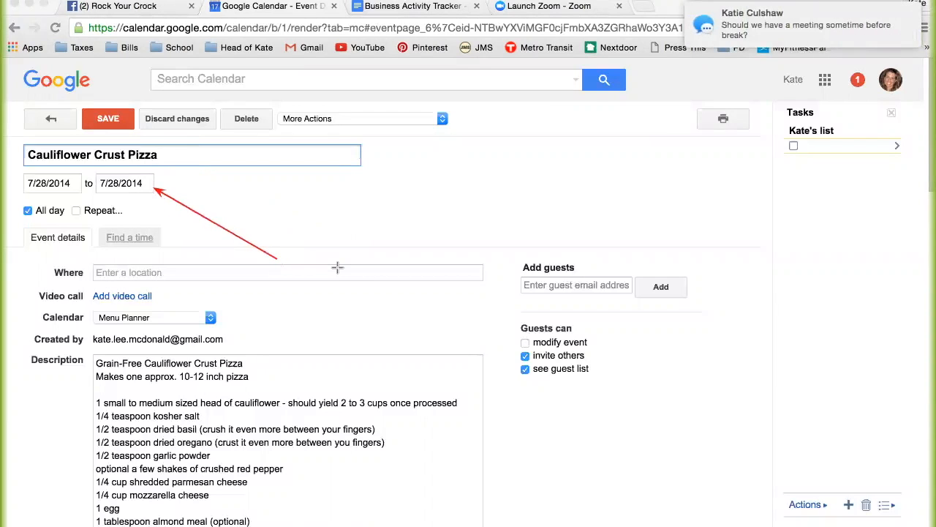
pyautogui.moveTo(171, 287); pyautogui.dragTo(53, 218)
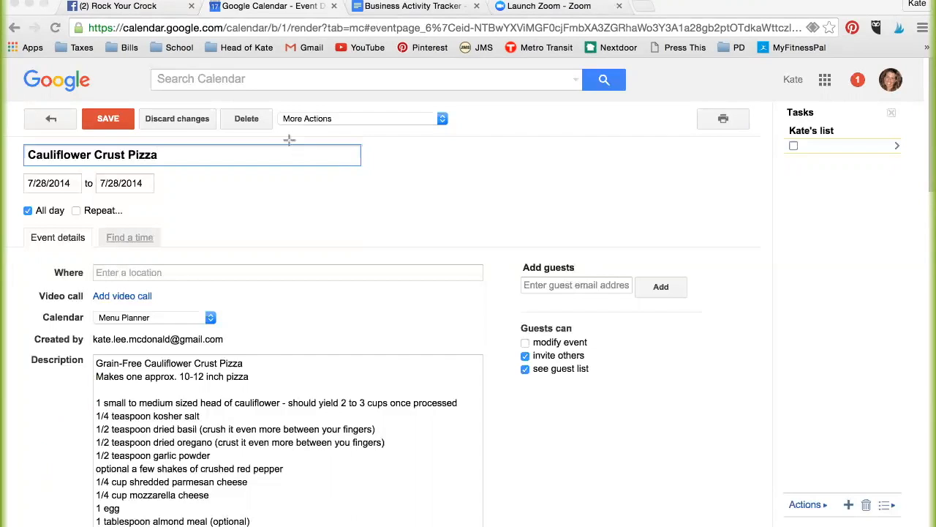
# Read the event's recipe description from the ingredients down to the source link and the cooking notes
pyautogui.scroll(-5, 348, 302)
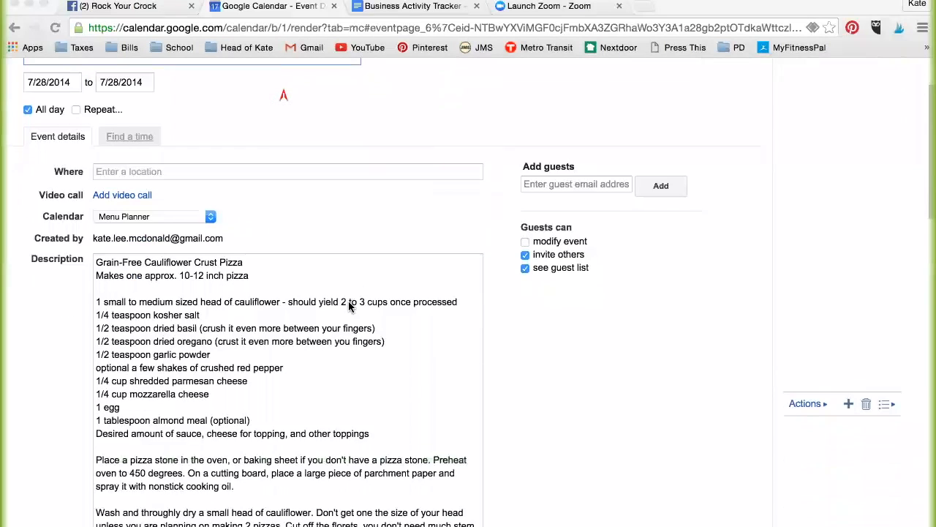
pyautogui.scroll(-5, 348, 302)
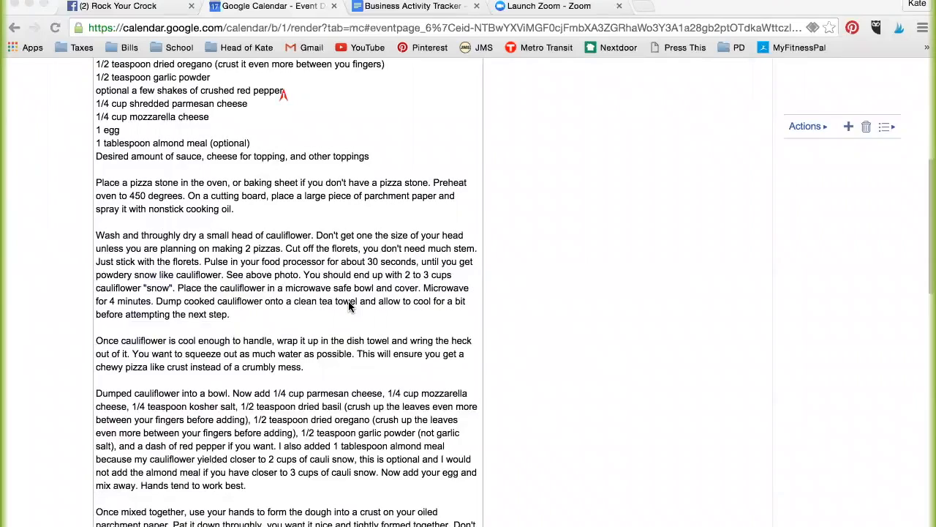
pyautogui.scroll(-10, 349, 307)
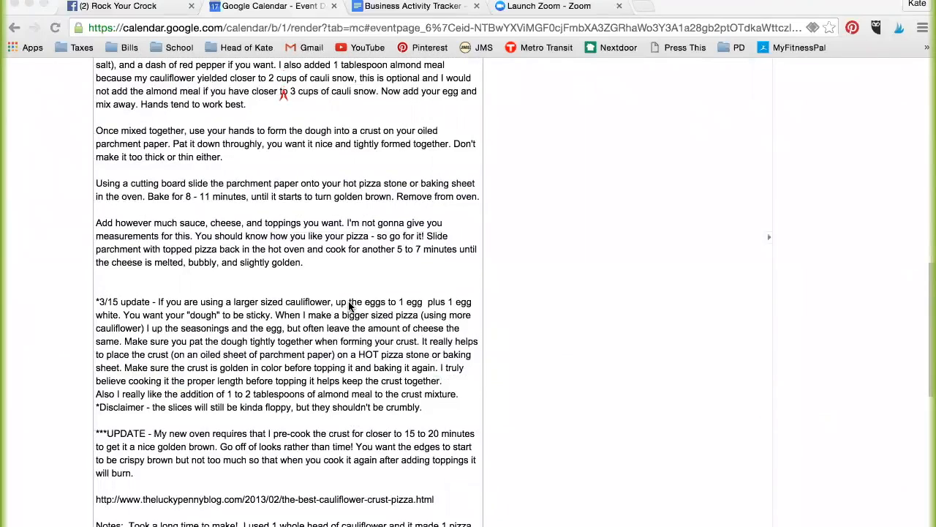
pyautogui.scroll(-5, 349, 305)
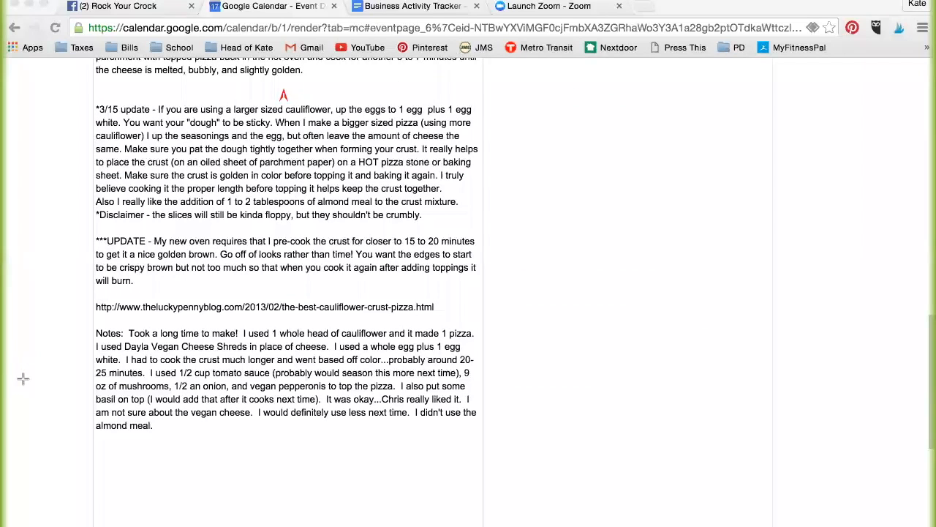
pyautogui.moveTo(25, 386); pyautogui.dragTo(93, 343)
pyautogui.hotkey('ctrl', 'z')
pyautogui.moveTo(26, 351); pyautogui.dragTo(89, 313)
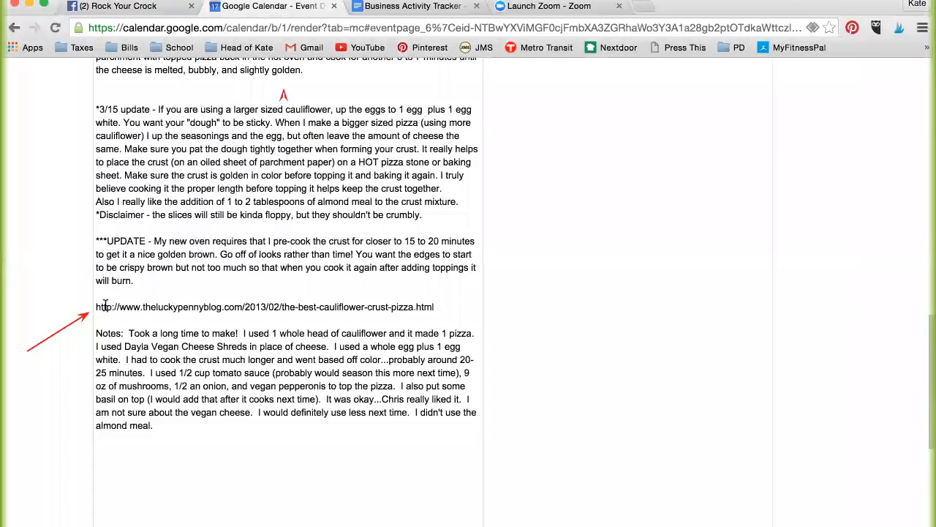
# Copy the theluckypennyblog.com recipe link from the event description and open it in a new browser tab
pyautogui.click(433, 307)
pyautogui.keyDown('shift'); pyautogui.click(89, 313); pyautogui.keyUp('shift')
pyautogui.press('super+c')
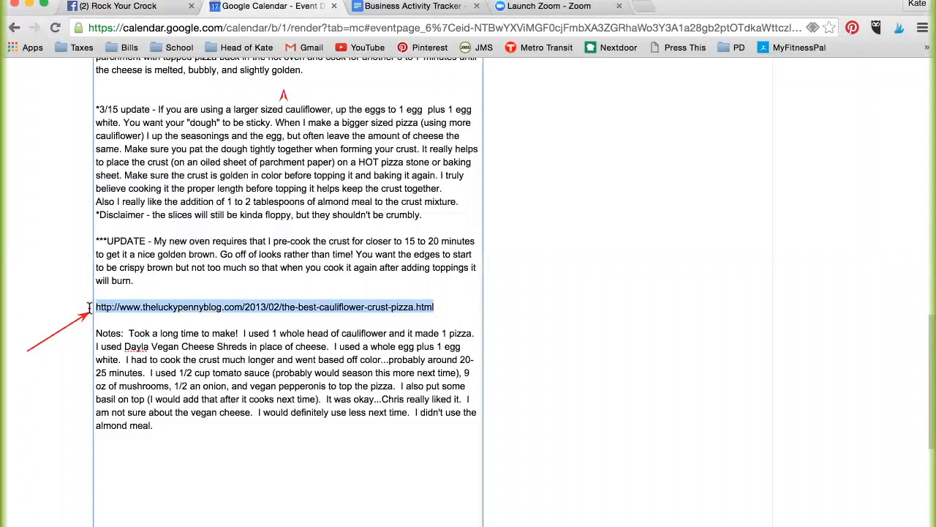
pyautogui.click(641, 6)
pyautogui.press('super+v')
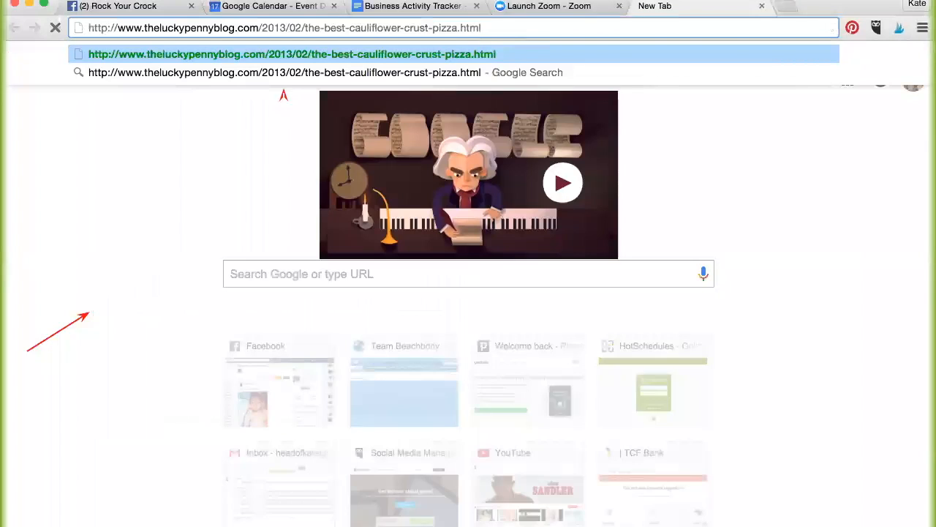
pyautogui.press('Return')
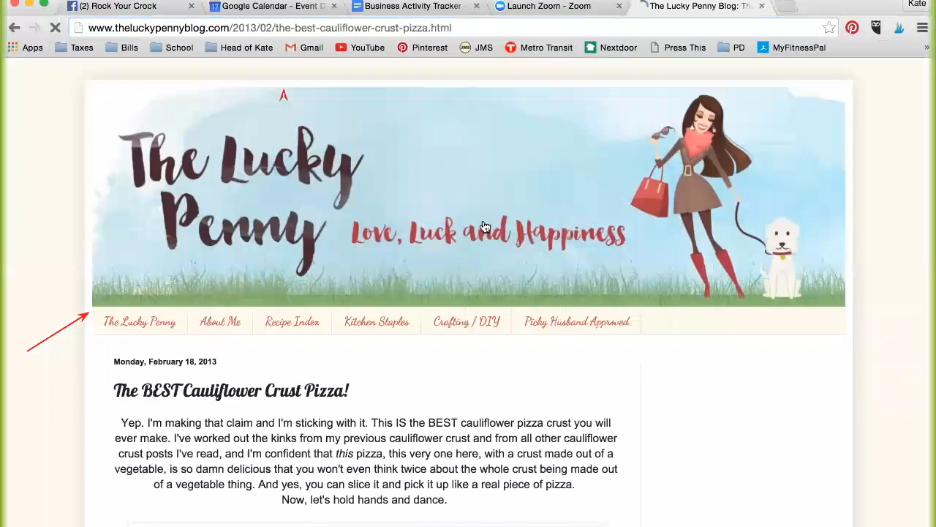
# Look through the cauliflower crust pizza post on the blog and close its browser tab
pyautogui.scroll(-5, 475, 308)
pyautogui.scroll(3, 475, 308)
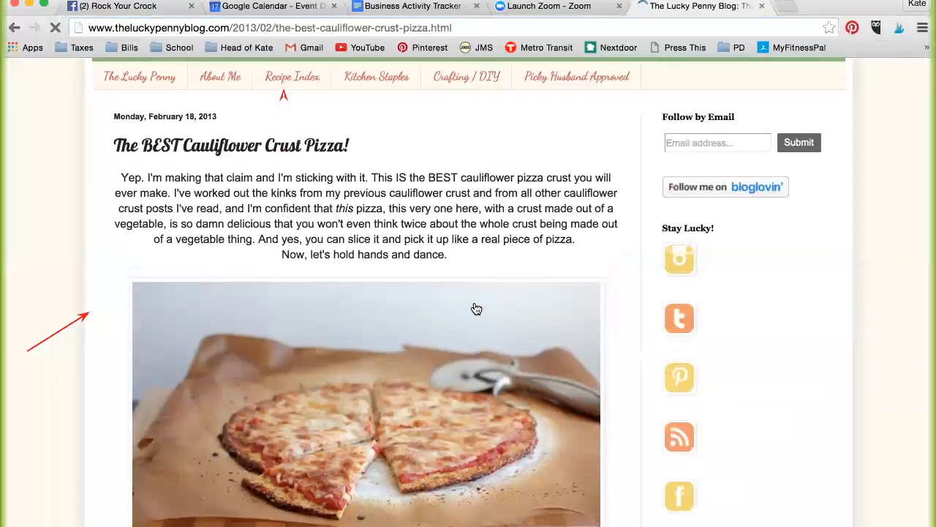
pyautogui.scroll(-15, 476, 308)
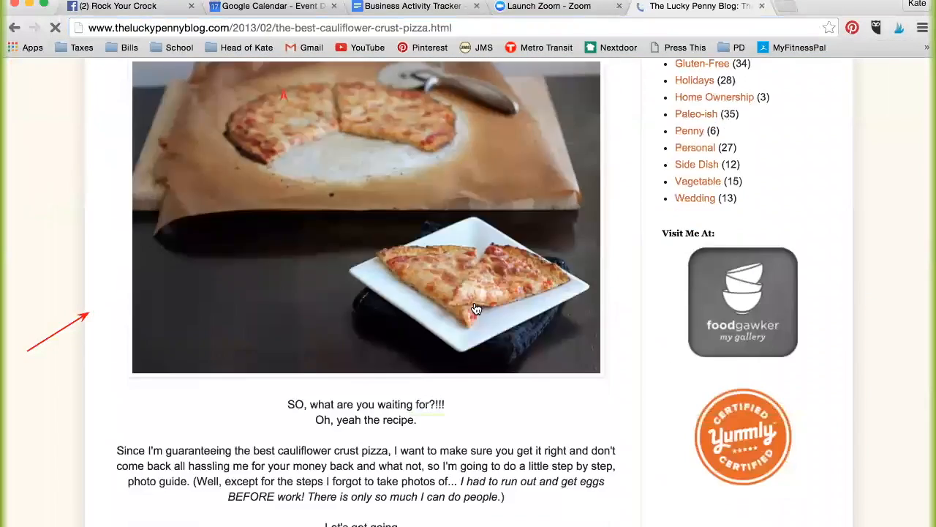
pyautogui.scroll(-5, 476, 308)
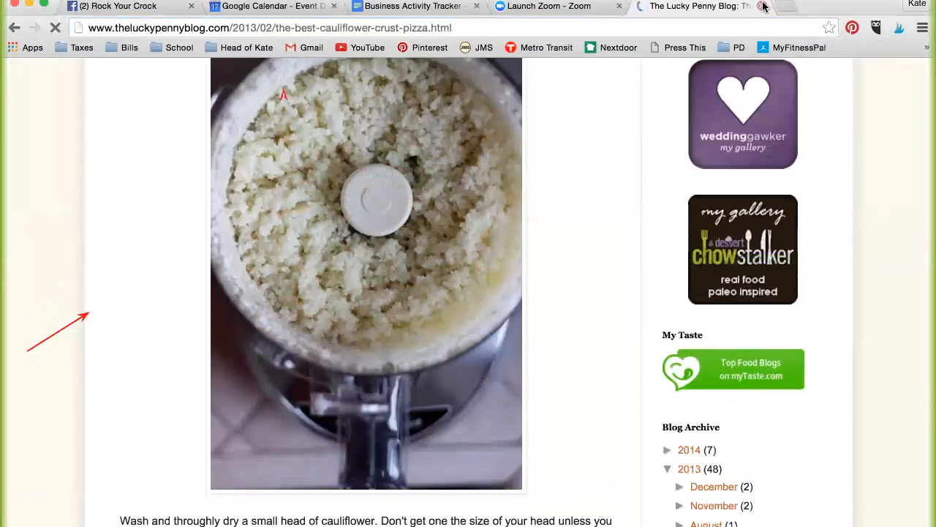
pyautogui.press('super+w')
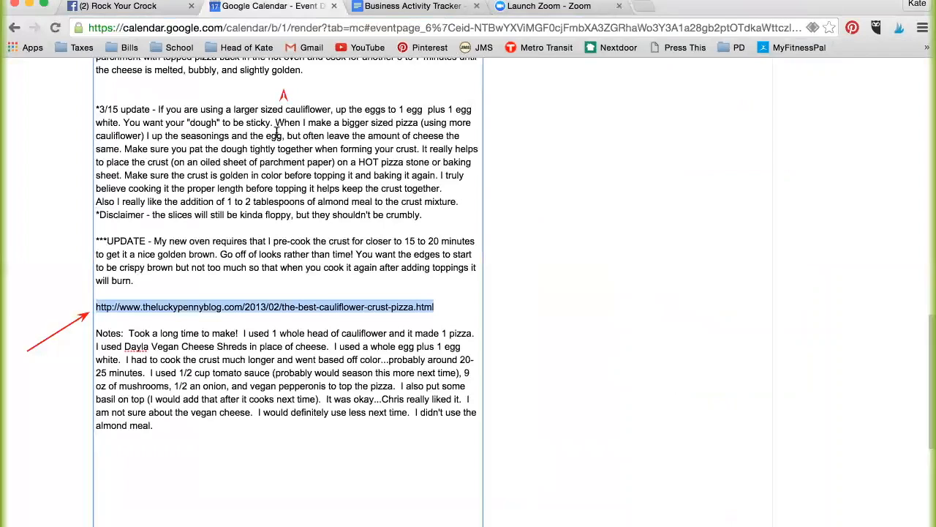
# Review the end of the recipe description and return from the event details to the August 2014 month view
pyautogui.scroll(1, 155, 197)
pyautogui.scroll(2, 155, 197)
pyautogui.scroll(-3, 155, 198)
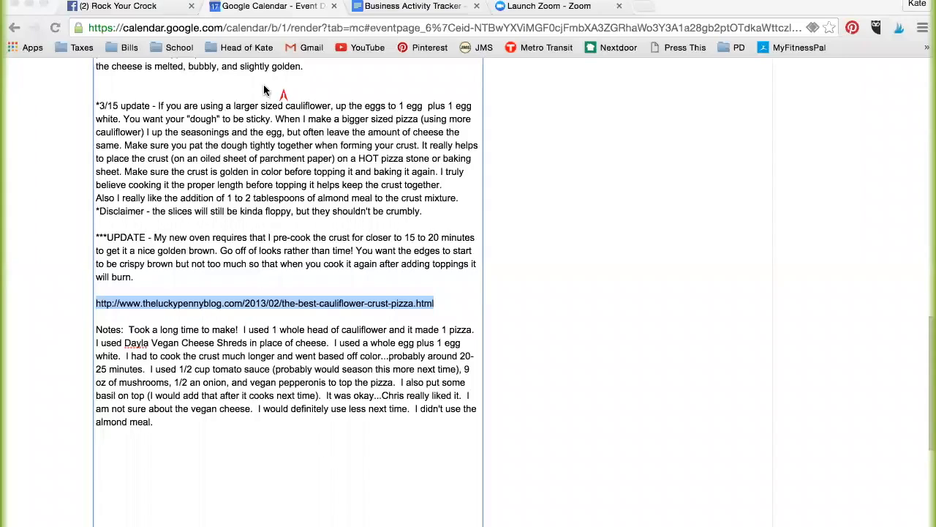
pyautogui.scroll(15, 346, 218)
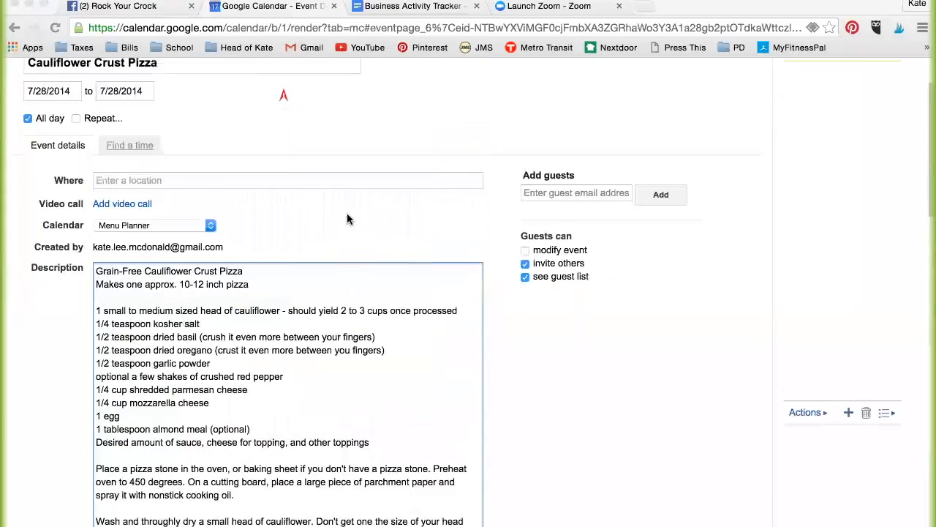
pyautogui.scroll(2, 347, 212)
pyautogui.click(52, 118)
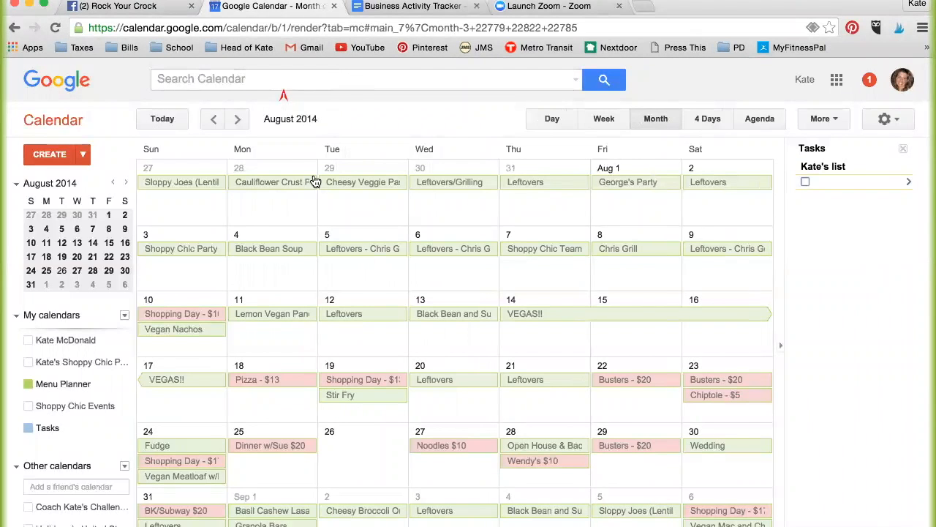
# Swap the two dinners so Cheesy Veggie Pasta Bake falls on July 28 and Cauliflower Crust Pizza on July 29
pyautogui.moveTo(263, 182)
pyautogui.mouseDown()
pyautogui.moveTo(315, 223)
pyautogui.moveTo(377, 184)
pyautogui.moveTo(302, 189)
pyautogui.moveTo(363, 197)
pyautogui.moveTo(305, 202)
pyautogui.moveTo(267, 191)
pyautogui.mouseUp()
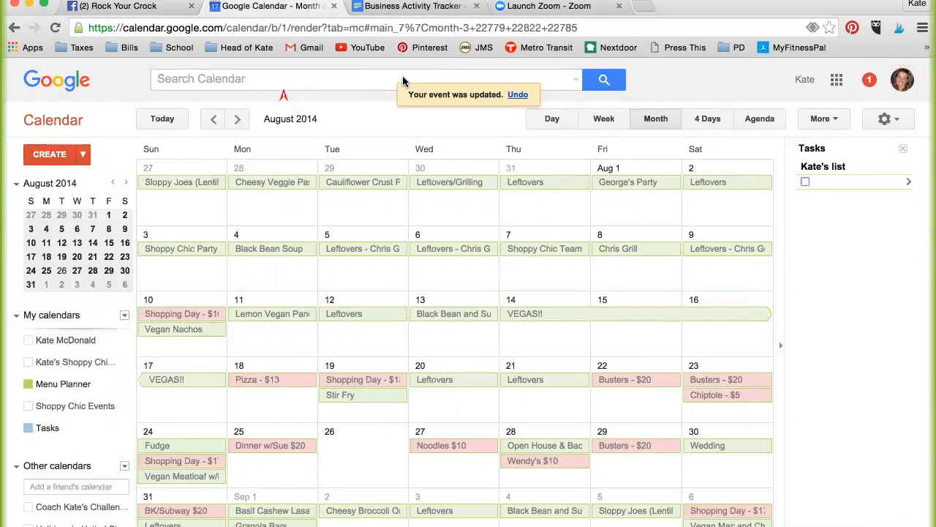
pyautogui.moveTo(635, 198)
pyautogui.mouseDown()
pyautogui.moveTo(656, 230)
pyautogui.moveTo(638, 202)
pyautogui.moveTo(626, 242)
pyautogui.mouseUp()
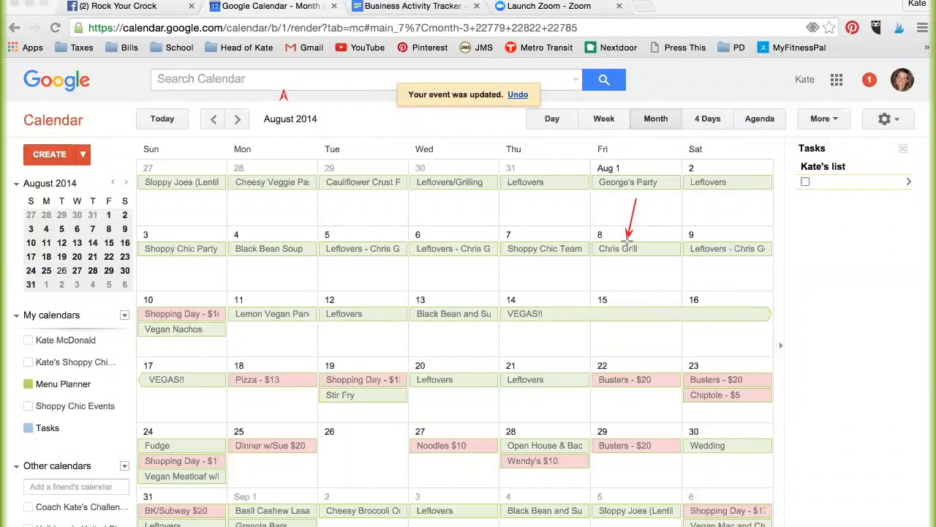
pyautogui.moveTo(667, 234); pyautogui.dragTo(633, 195)
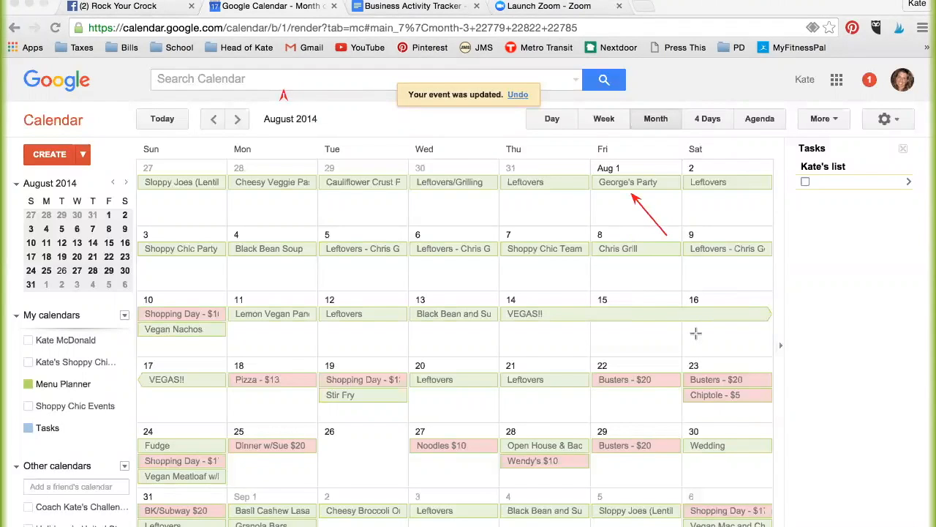
pyautogui.moveTo(561, 239); pyautogui.dragTo(543, 191)
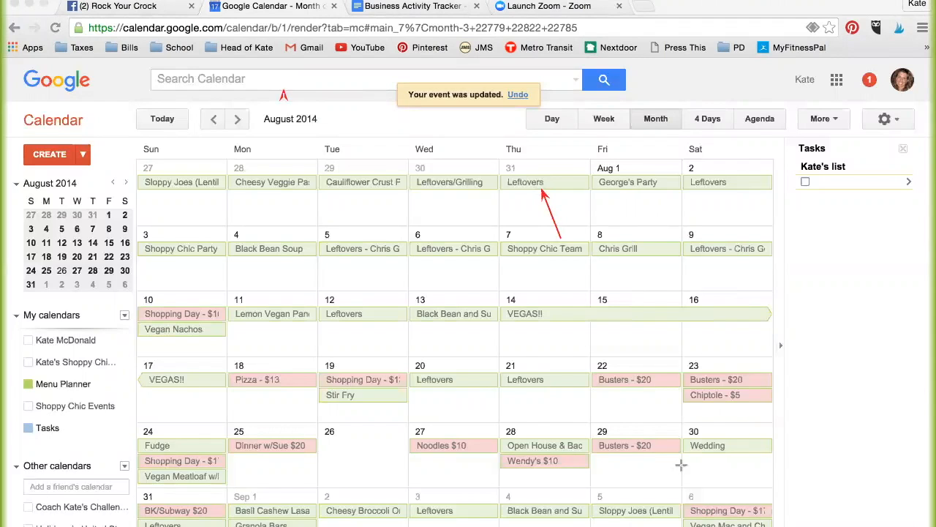
pyautogui.moveTo(480, 371); pyautogui.dragTo(512, 327)
pyautogui.moveTo(827, 326); pyautogui.dragTo(733, 371)
pyautogui.moveTo(734, 413); pyautogui.dragTo(645, 443)
pyautogui.moveTo(705, 324); pyautogui.dragTo(645, 359)
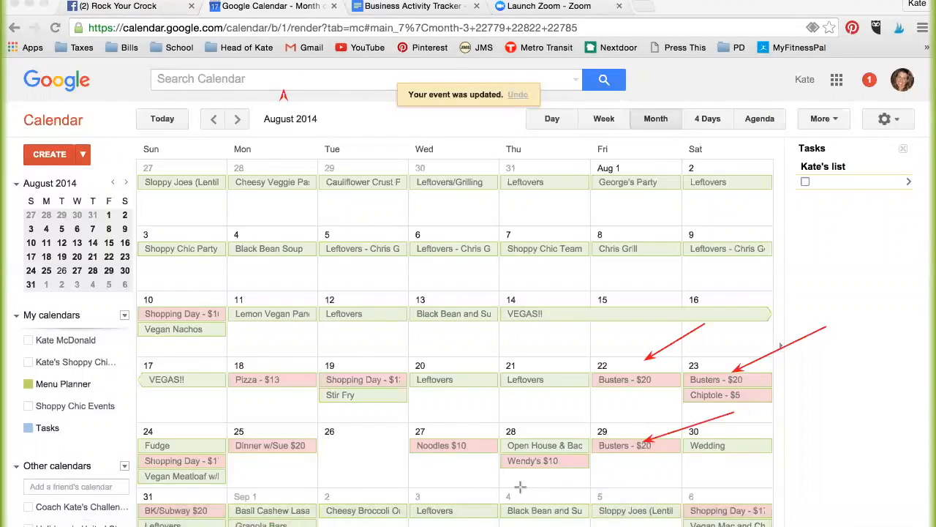
pyautogui.press('super+z')
pyautogui.press('super+z')
pyautogui.press('super+z')
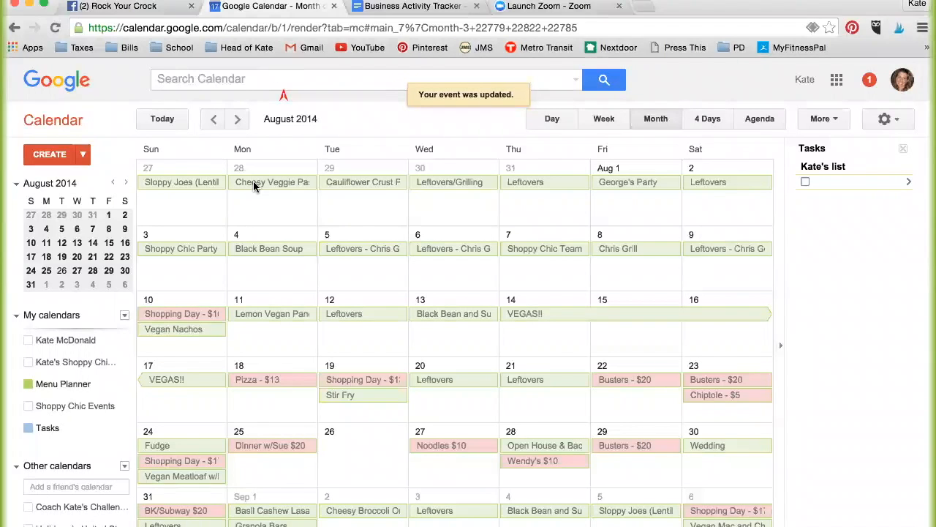
# Open the full details of the July 28 Cheesy Veggie Pasta Bake event and check its recipe description and additional actions
pyautogui.click(271, 186)
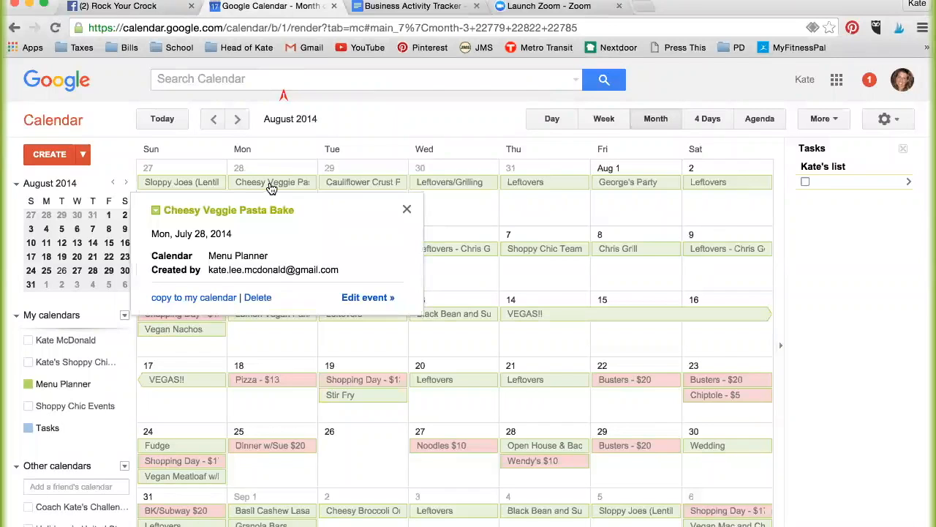
pyautogui.click(358, 298)
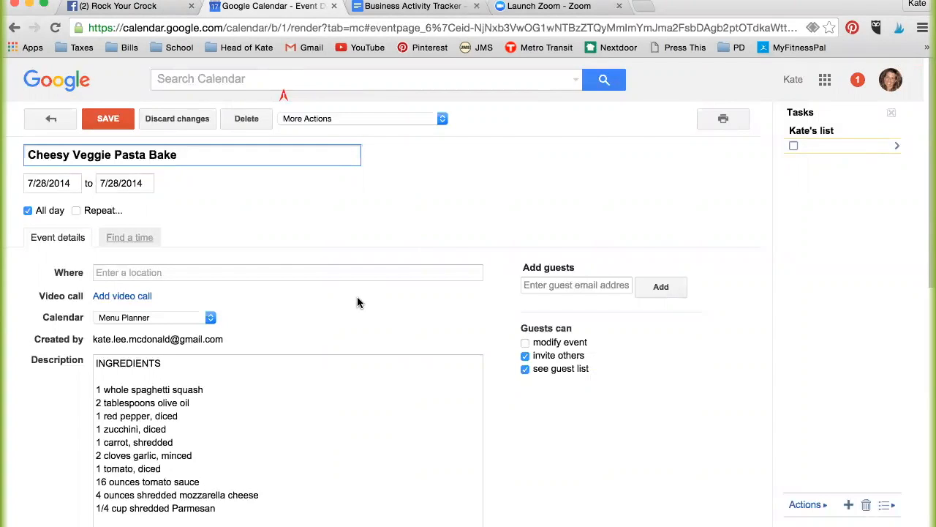
pyautogui.scroll(-5, 278, 288)
pyautogui.scroll(5, 379, 128)
pyautogui.click(377, 120)
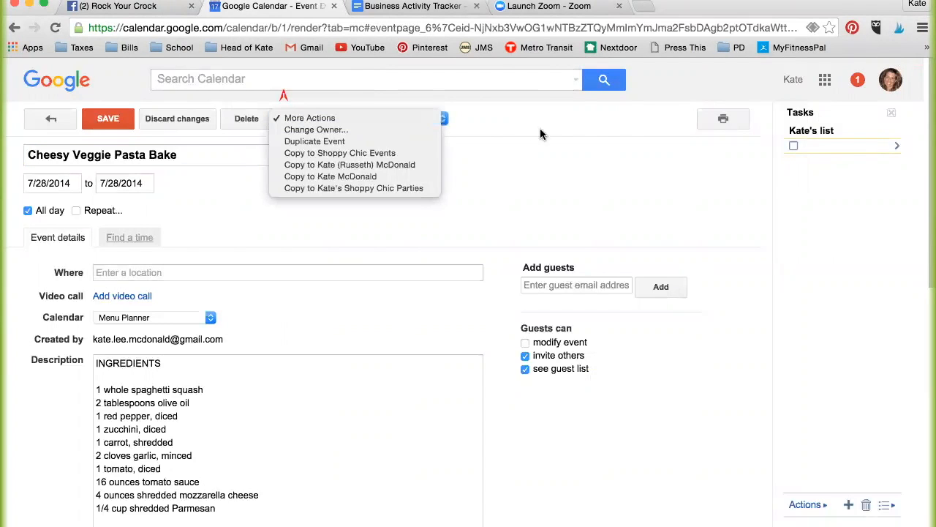
pyautogui.click(539, 197)
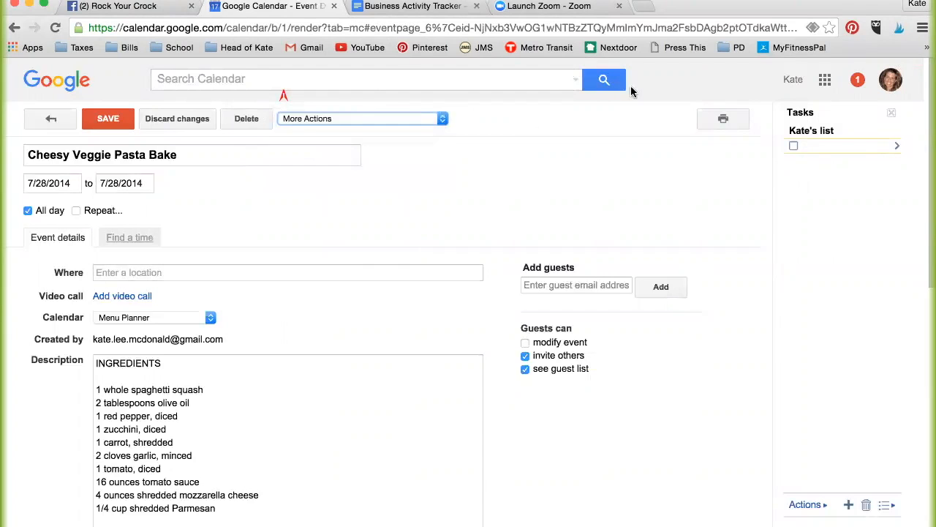
# Open the print preview of the Cheesy Veggie Pasta Bake event and look through both pages
pyautogui.click(718, 126)
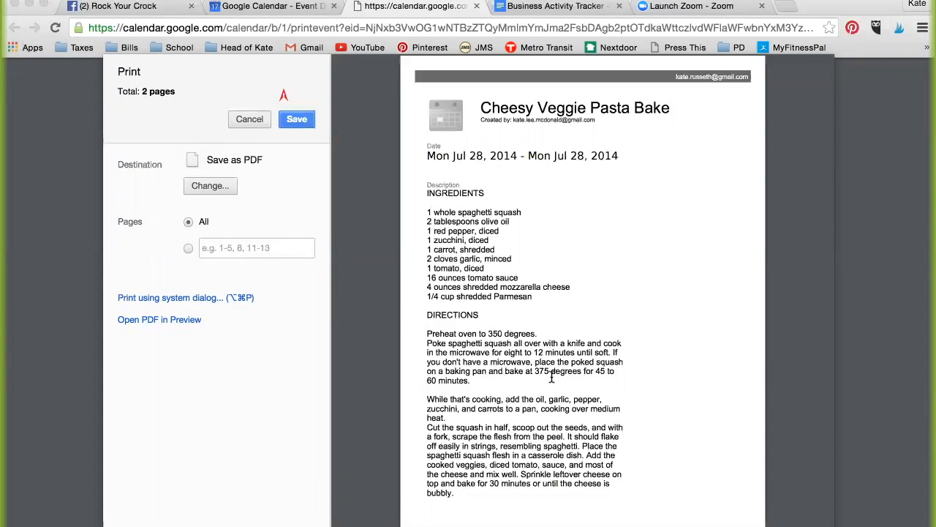
pyautogui.scroll(-10, 552, 376)
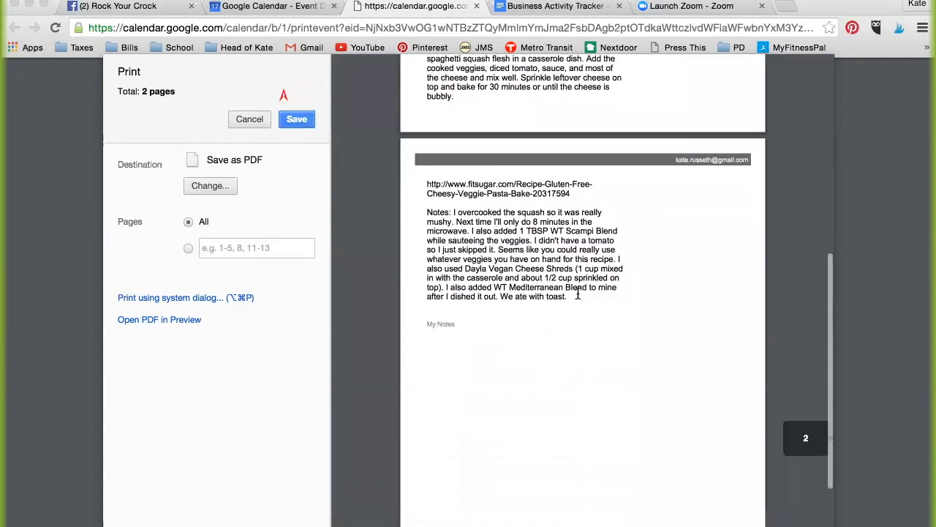
pyautogui.scroll(10, 508, 189)
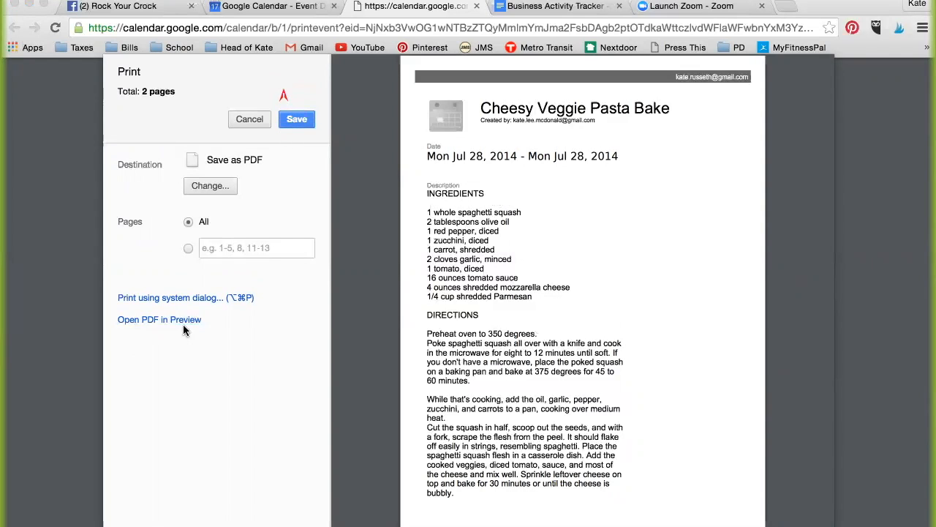
# Start saving the recipe printout as a PDF, but cancel both the save and the print dialog
pyautogui.click(309, 124)
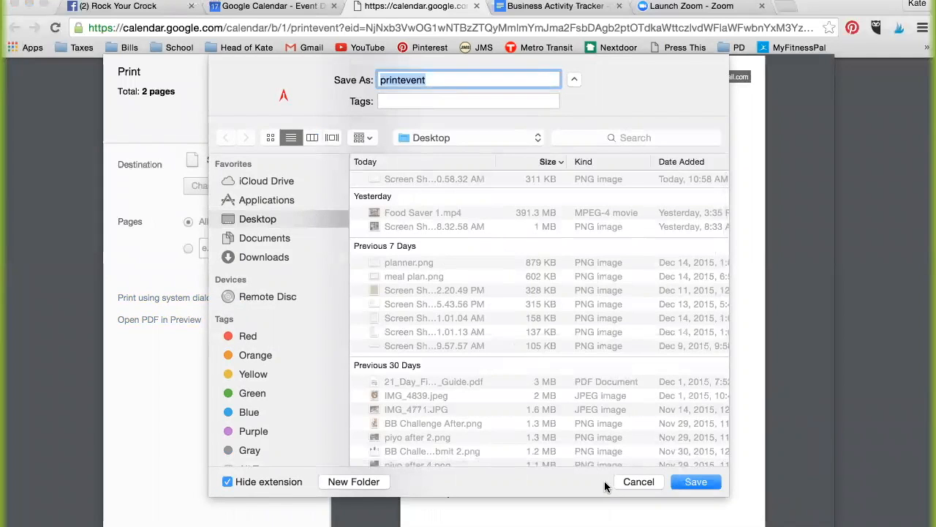
pyautogui.click(636, 482)
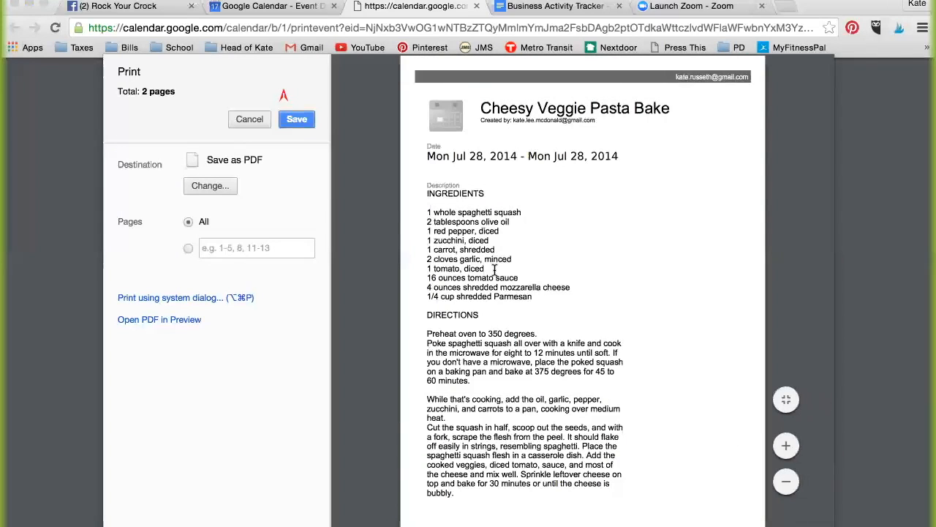
pyautogui.click(241, 117)
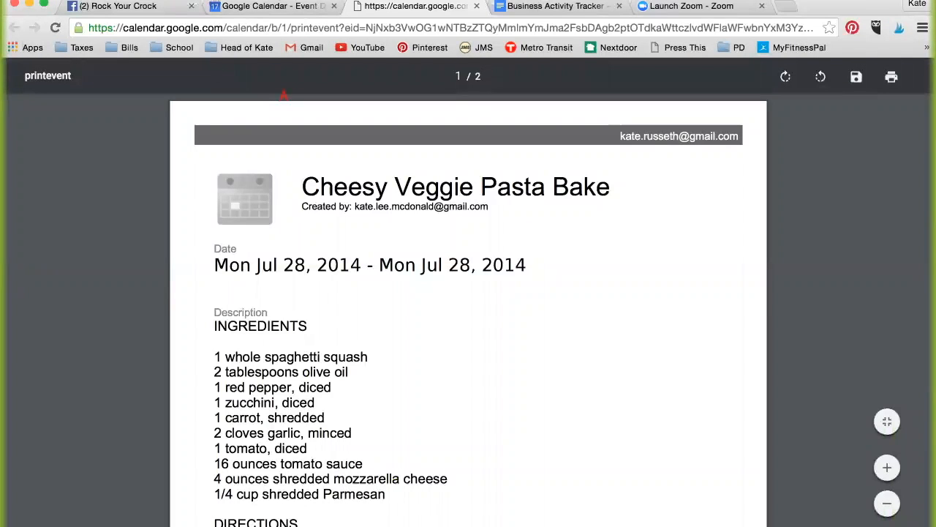
# Return to the Cheesy Veggie Pasta Bake event, review its recipe link and notes, and go back to the August 2014 month view
pyautogui.click(286, 7)
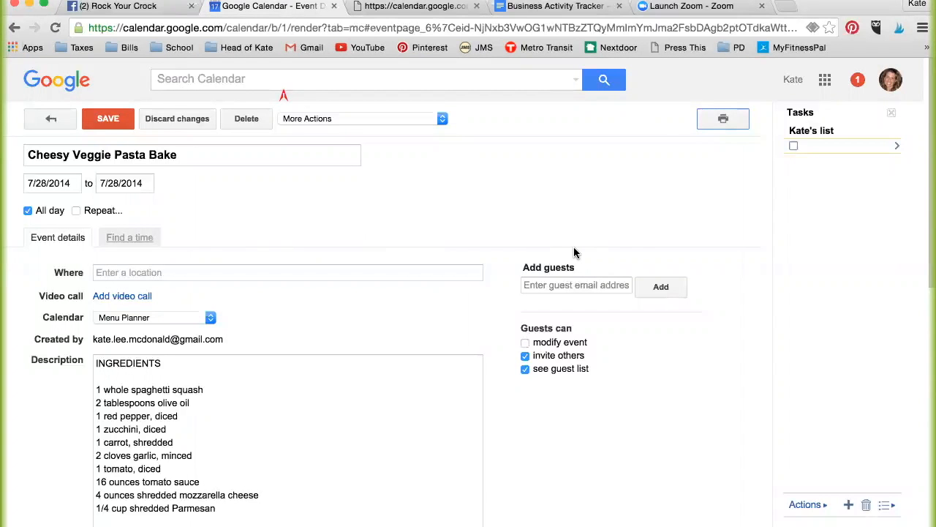
pyautogui.scroll(-5, 574, 253)
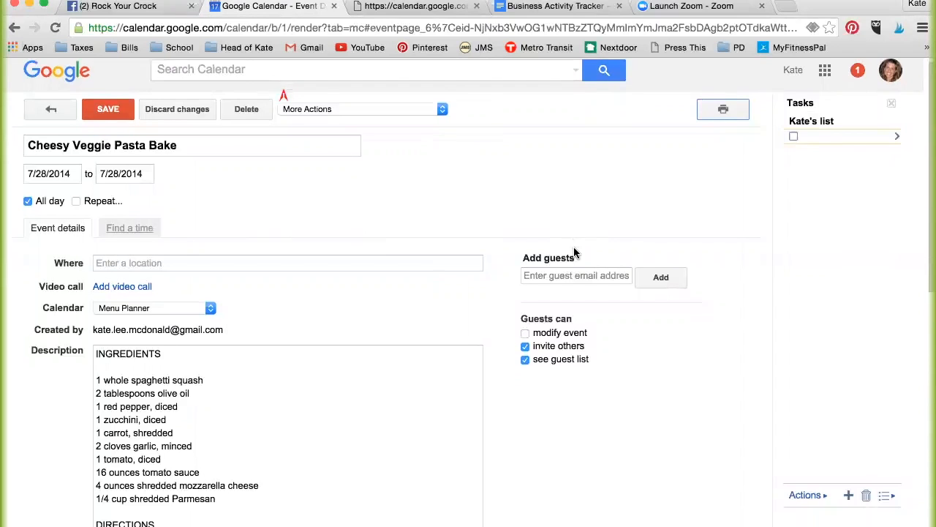
pyautogui.scroll(-4, 573, 253)
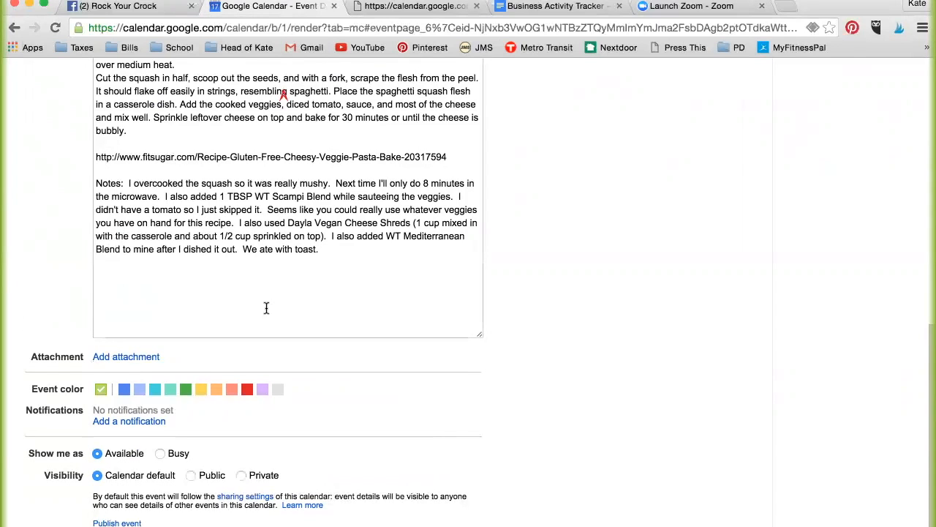
pyautogui.scroll(10, 340, 384)
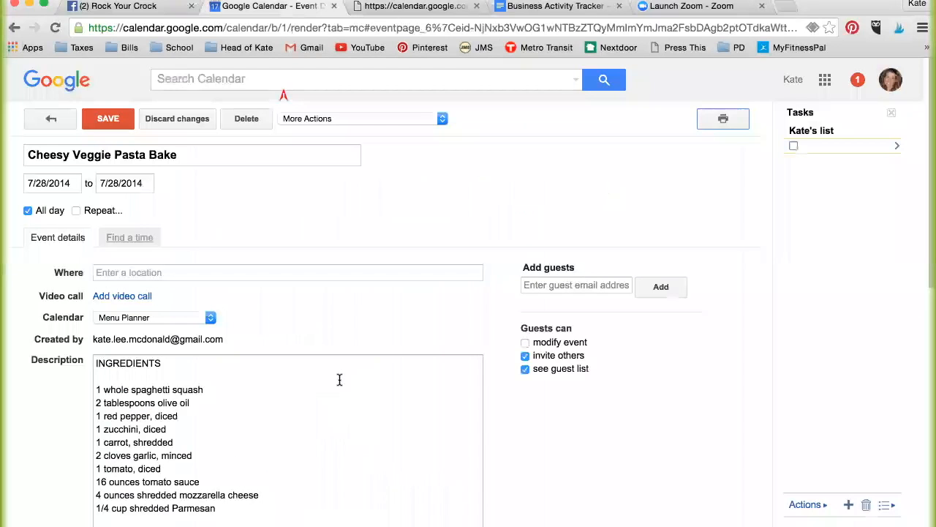
pyautogui.click(46, 120)
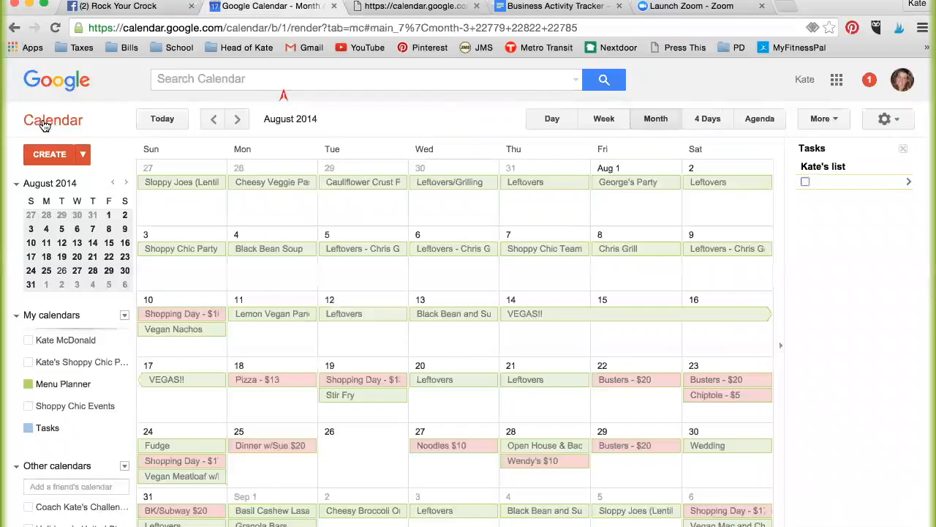